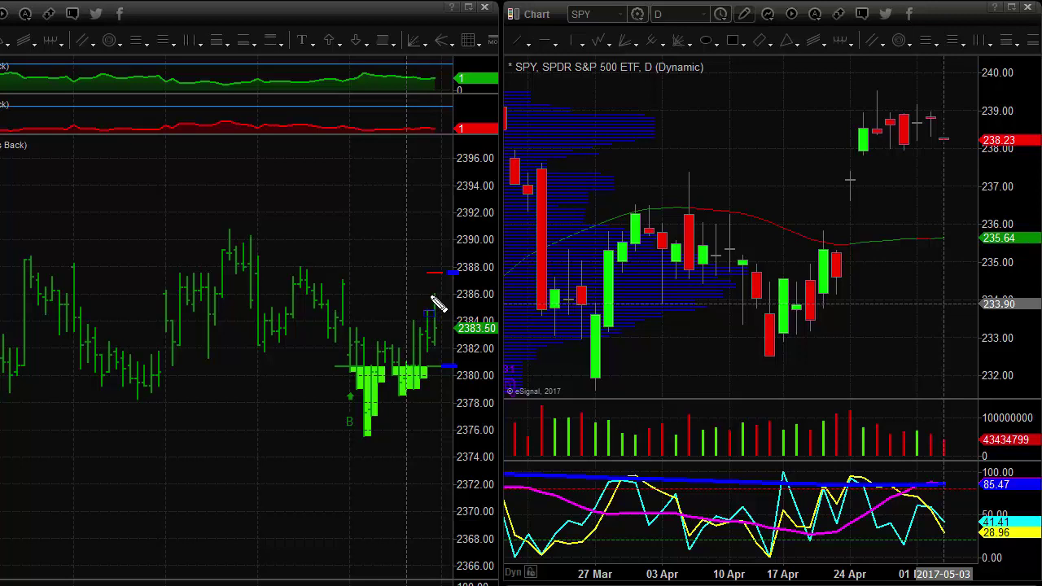
# Mark 2390 and box the 2381–2388 range on futures, then draw SPY's rising leg from 17 Apr.
pyautogui.click(440, 240)
pyautogui.moveTo(440, 273)
pyautogui.mouseDown()
pyautogui.moveTo(350, 276)
pyautogui.moveTo(115, 366)
pyautogui.moveTo(5, 374)
pyautogui.mouseUp()
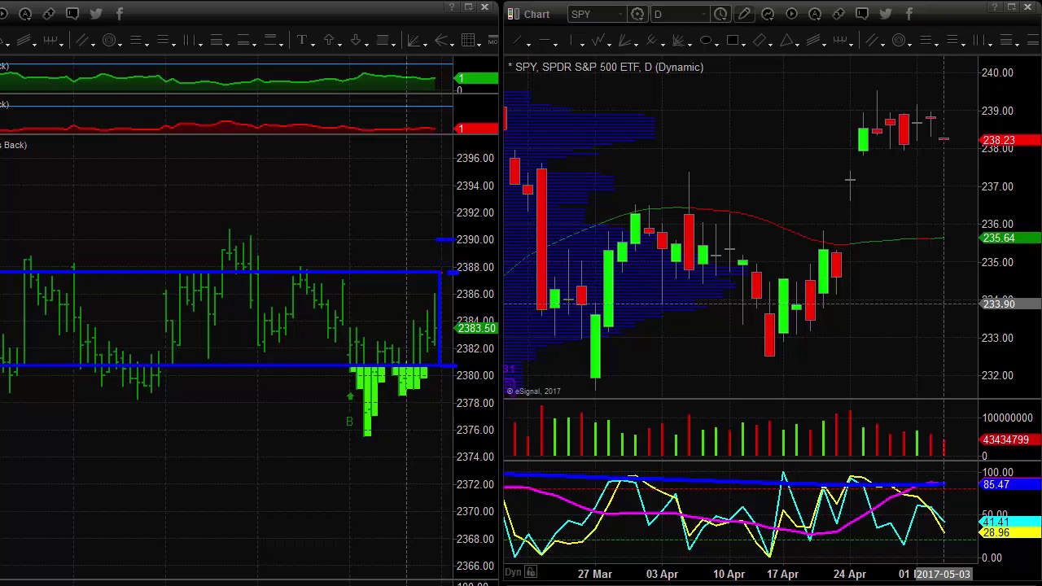
pyautogui.moveTo(771, 353)
pyautogui.mouseDown()
pyautogui.moveTo(839, 274)
pyautogui.moveTo(863, 99)
pyautogui.mouseUp()
# Draw SPY's flag boundaries and upward breakout projection, clear all drawings, and enlarge SPY to full screen.
pyautogui.click(941, 109)
pyautogui.click(853, 153)
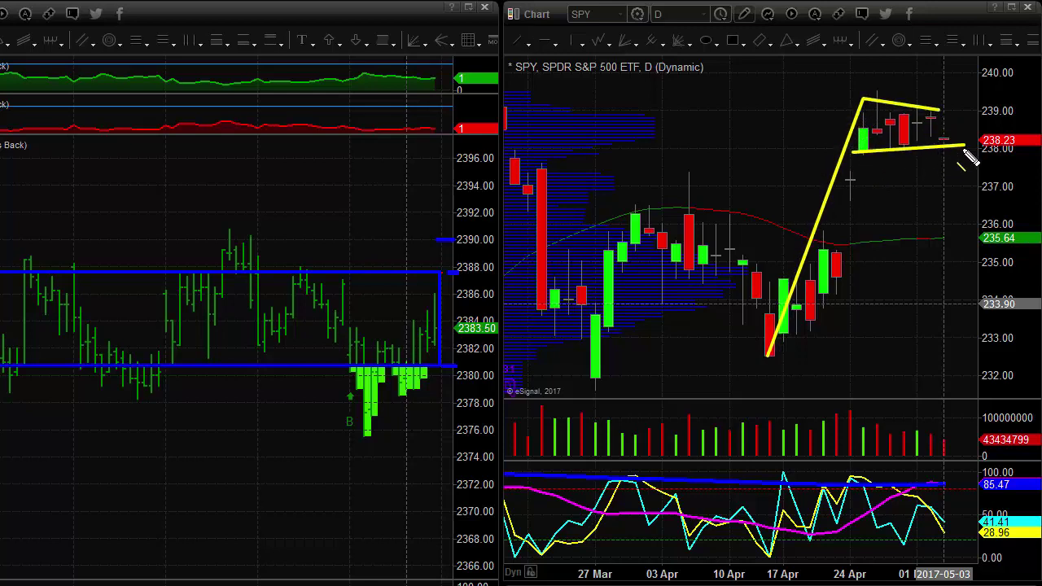
pyautogui.moveTo(941, 130); pyautogui.dragTo(982, 12)
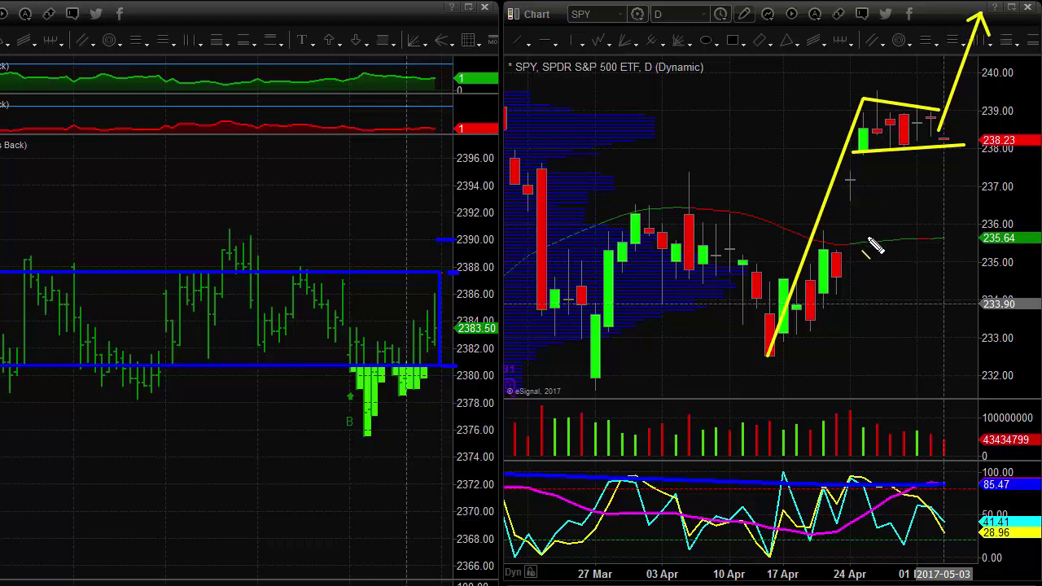
pyautogui.press('Escape')
pyautogui.moveTo(502, 440); pyautogui.dragTo(0, 361)
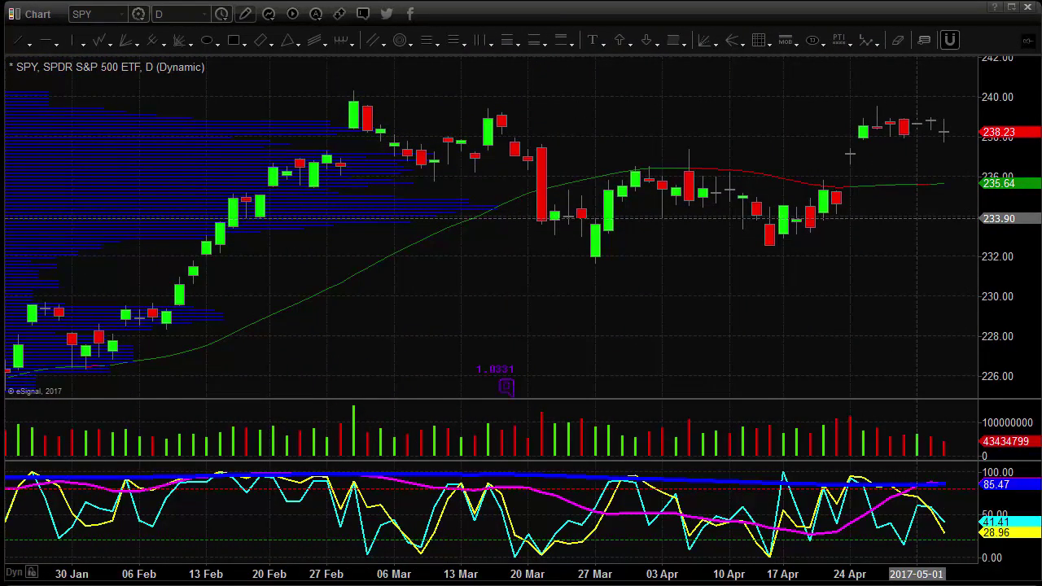
# Load IWM and box the early-May candles near 139–140 and the latest range near 138.
pyautogui.write('IWM')
pyautogui.press('Return')
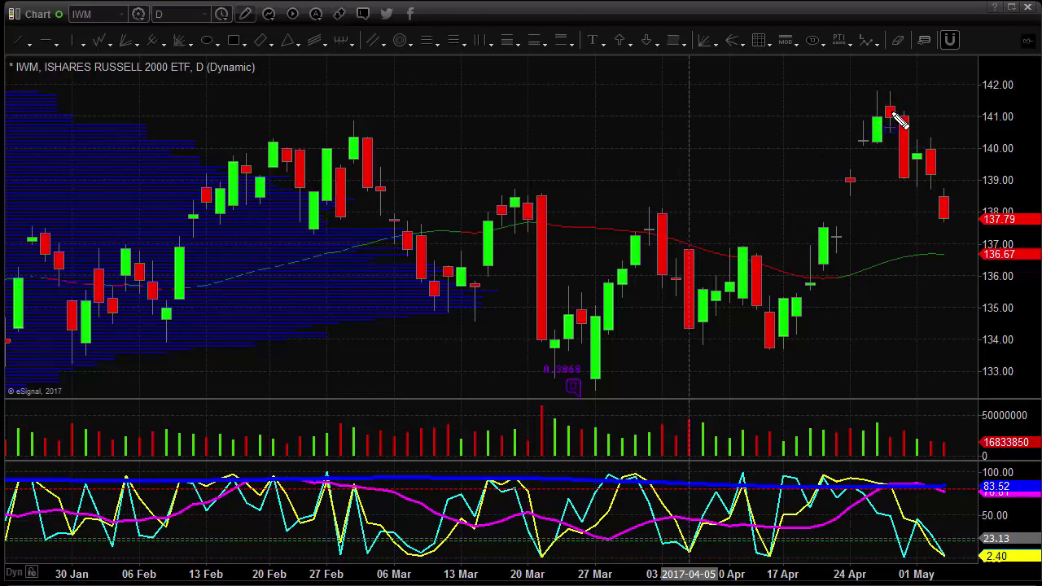
pyautogui.moveTo(845, 179); pyautogui.dragTo(948, 145)
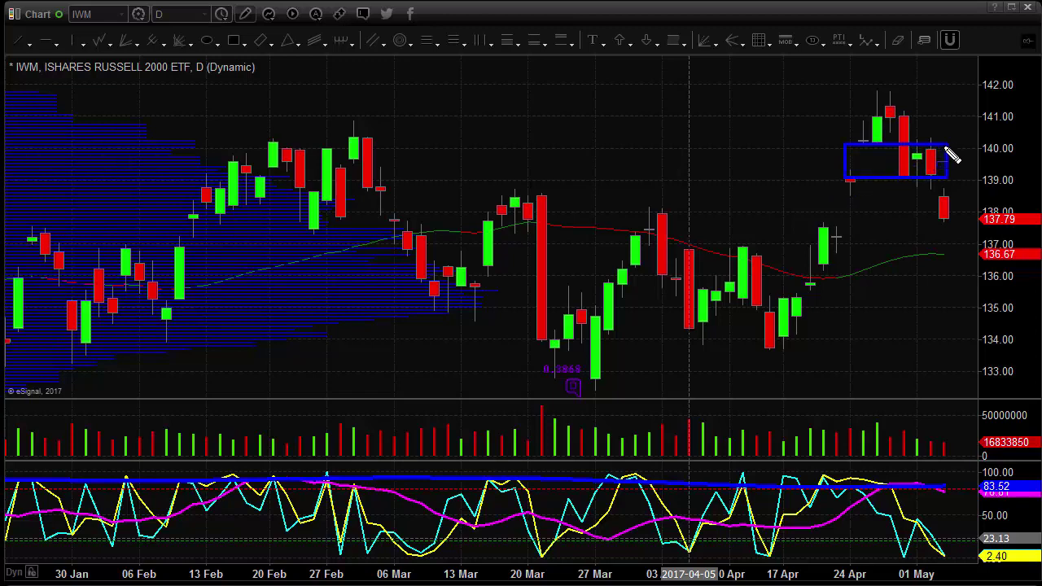
pyautogui.moveTo(825, 228); pyautogui.dragTo(977, 197)
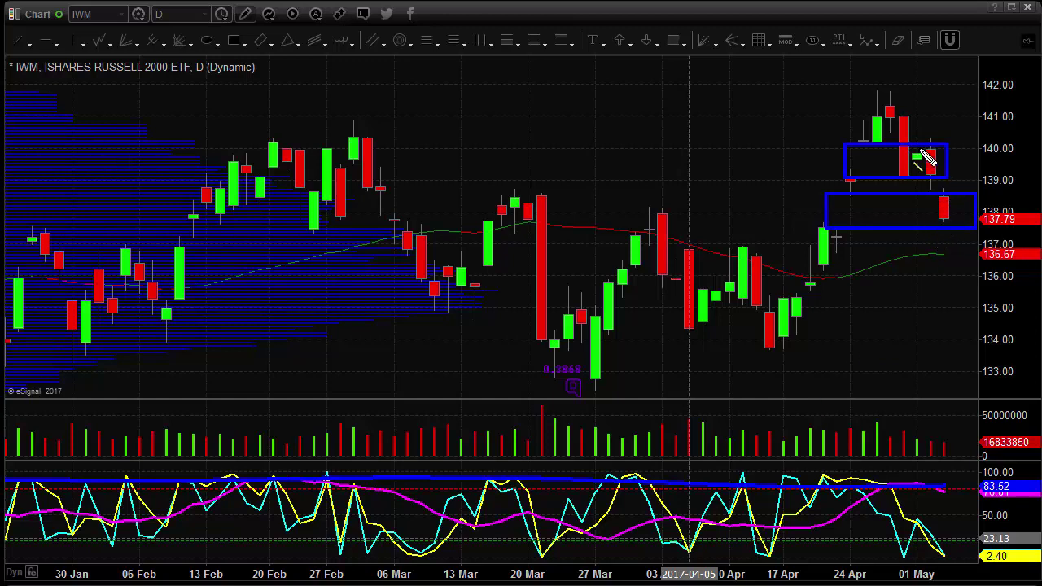
# Trace the zigzag decline and April rally, circle the oscillator lows, project upward, then clear drawings.
pyautogui.moveTo(881, 96)
pyautogui.mouseDown()
pyautogui.moveTo(915, 168)
pyautogui.moveTo(913, 194)
pyautogui.moveTo(934, 152)
pyautogui.moveTo(955, 226)
pyautogui.mouseUp()
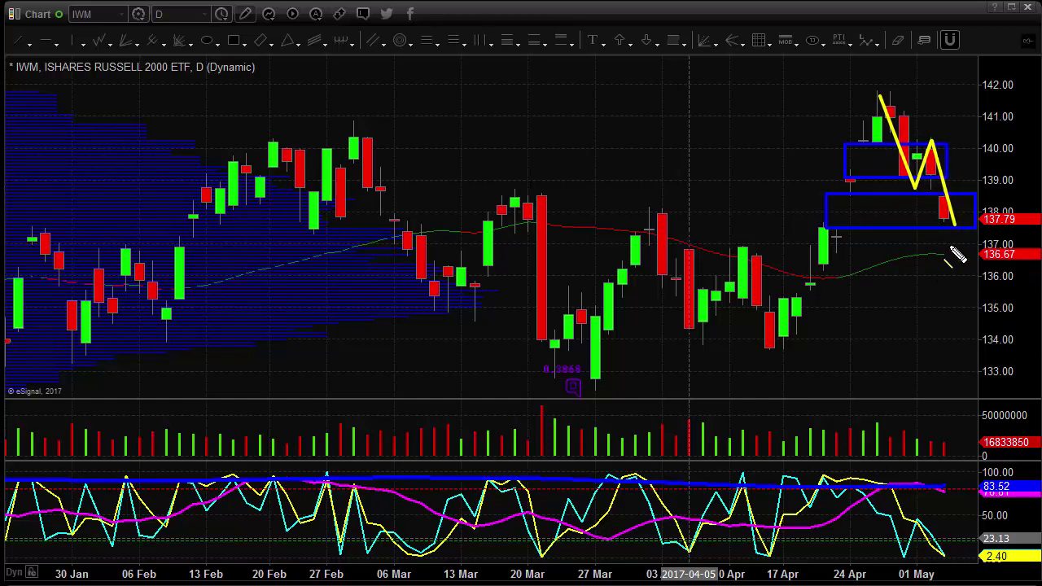
pyautogui.moveTo(778, 353); pyautogui.dragTo(878, 98)
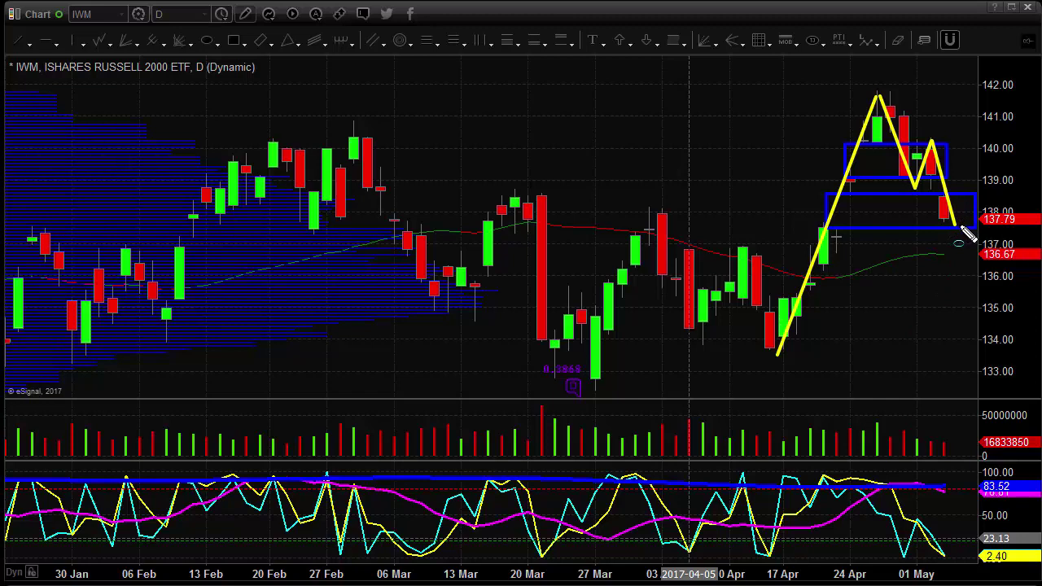
pyautogui.moveTo(952, 539)
pyautogui.mouseDown()
pyautogui.moveTo(932, 568)
pyautogui.moveTo(961, 568)
pyautogui.mouseUp()
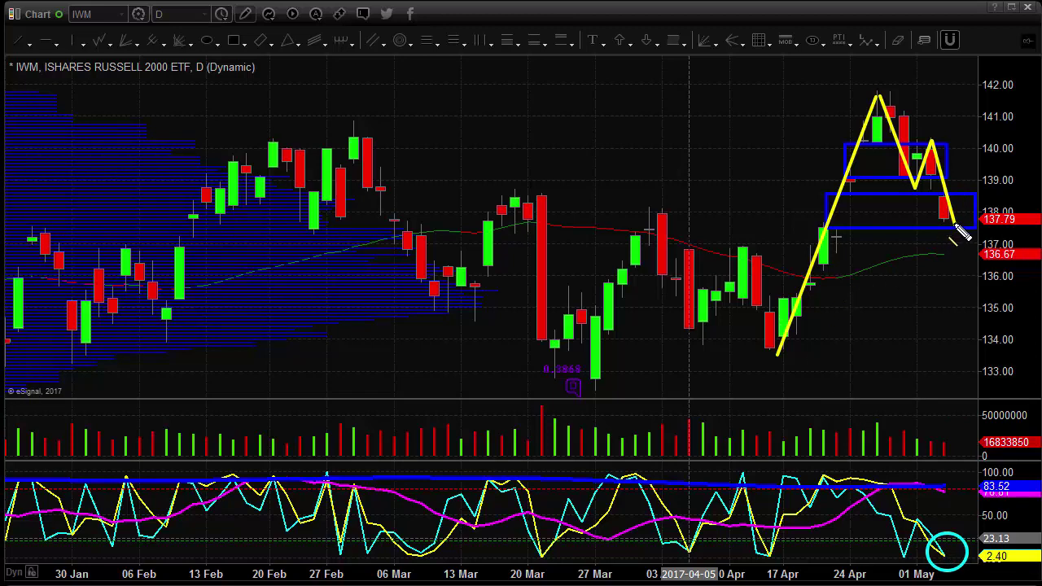
pyautogui.moveTo(959, 228)
pyautogui.mouseDown()
pyautogui.moveTo(979, 149)
pyautogui.moveTo(1031, 39)
pyautogui.moveTo(1023, 28)
pyautogui.mouseUp()
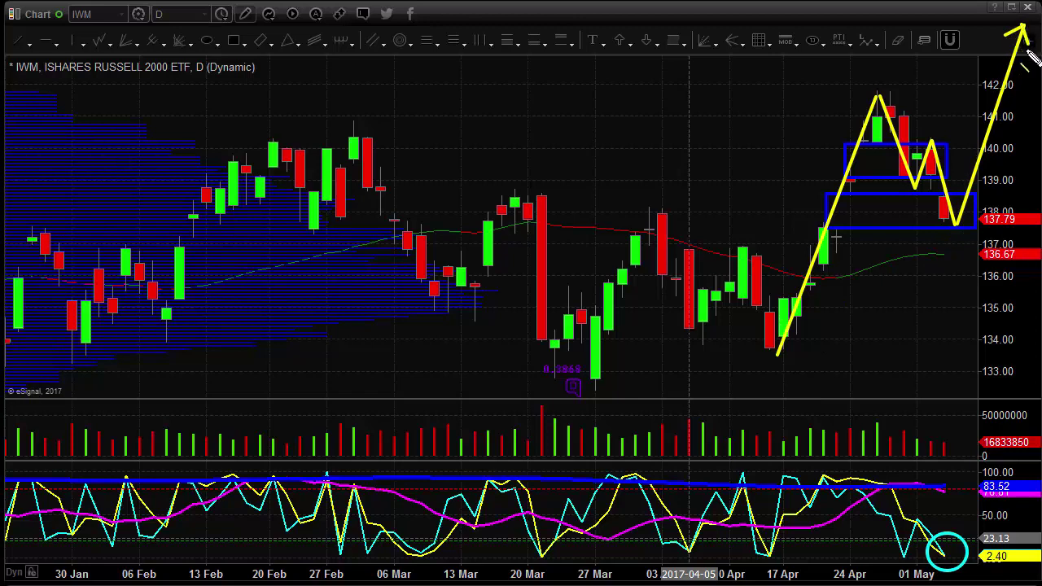
pyautogui.press('Escape')
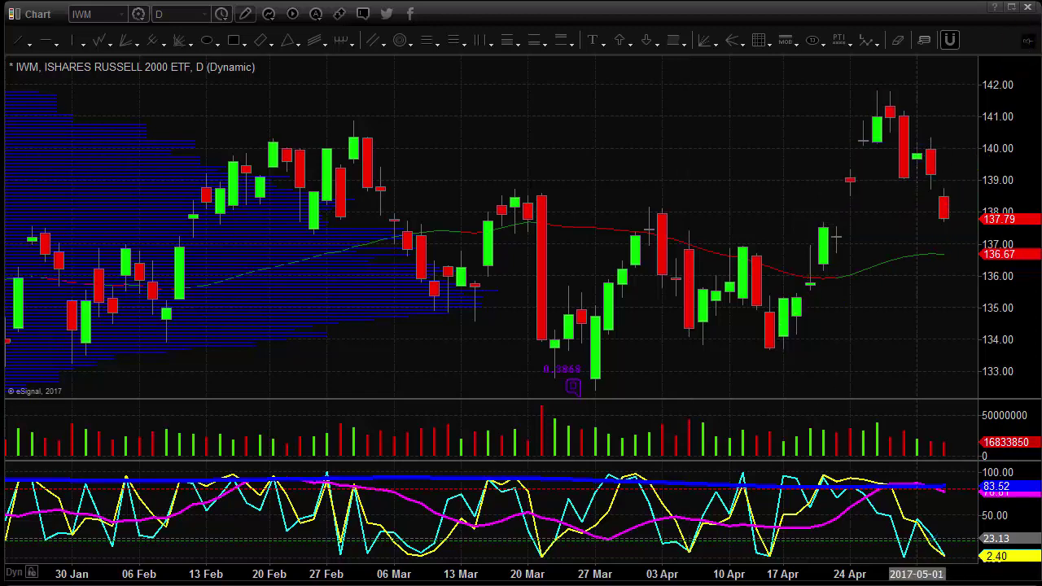
# Load IYT and box the late-April candles near 165–166.
pyautogui.write('IYT')
pyautogui.press('Return')
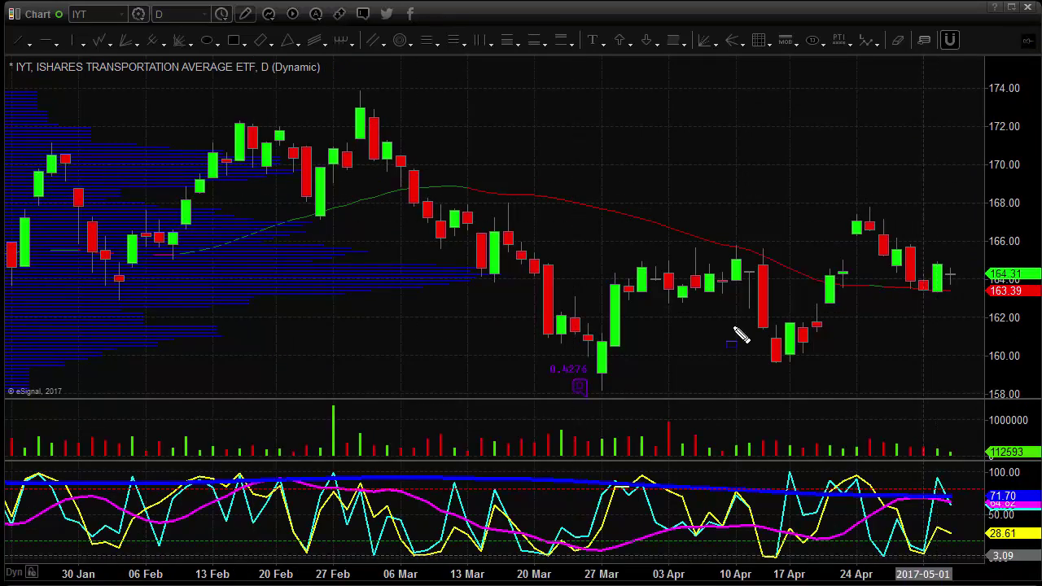
pyautogui.moveTo(831, 271); pyautogui.dragTo(905, 236)
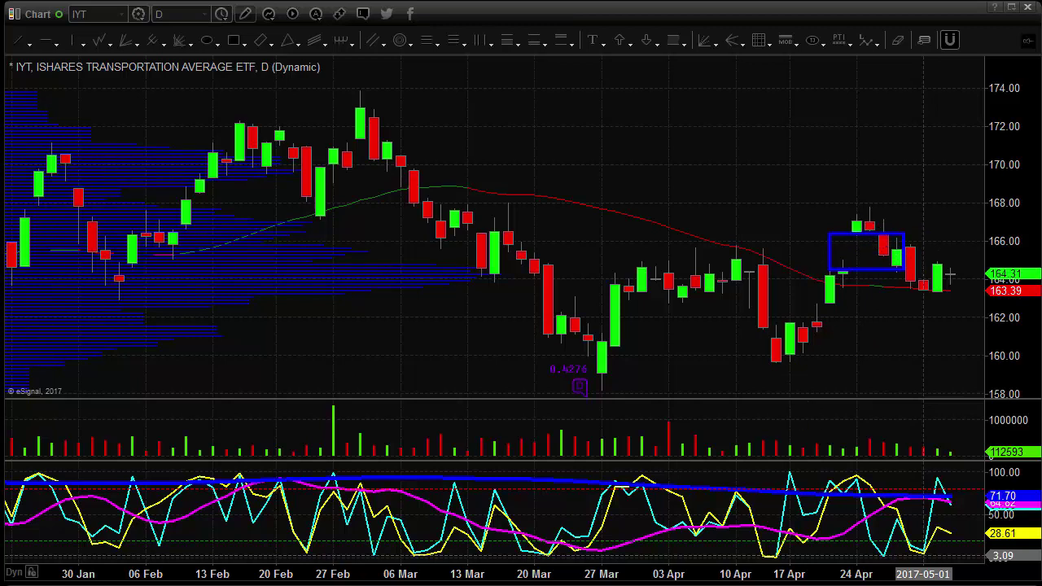
# Trace April's zigzag, project a rise toward 172, mark late-February highs, then clear drawings.
pyautogui.moveTo(782, 361)
pyautogui.mouseDown()
pyautogui.moveTo(858, 213)
pyautogui.moveTo(945, 290)
pyautogui.moveTo(806, 297)
pyautogui.moveTo(640, 283)
pyautogui.moveTo(658, 298)
pyautogui.moveTo(699, 272)
pyautogui.moveTo(766, 285)
pyautogui.mouseUp()
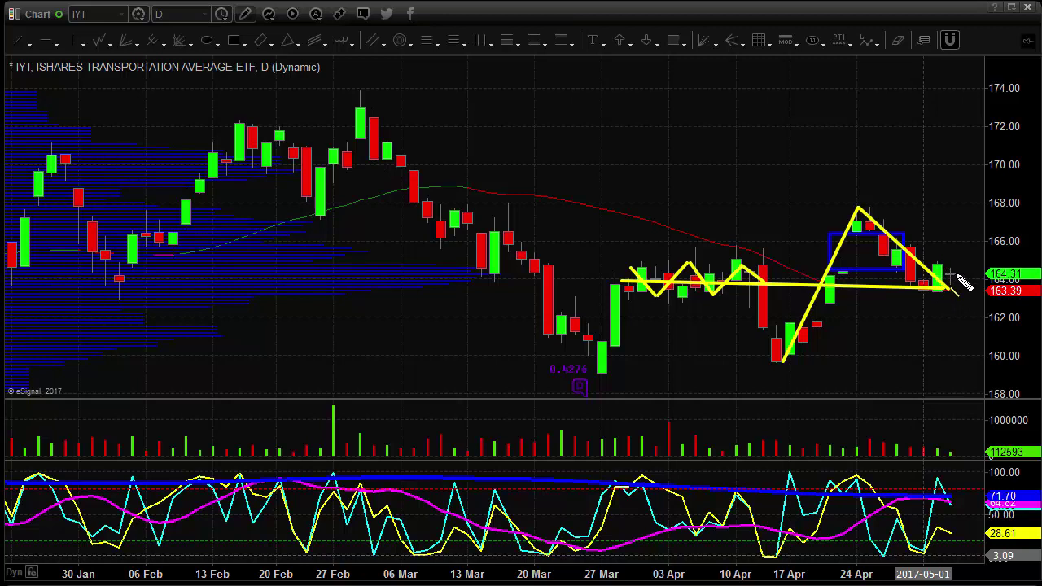
pyautogui.moveTo(958, 279)
pyautogui.mouseDown()
pyautogui.moveTo(1000, 137)
pyautogui.moveTo(979, 156)
pyautogui.moveTo(995, 143)
pyautogui.mouseUp()
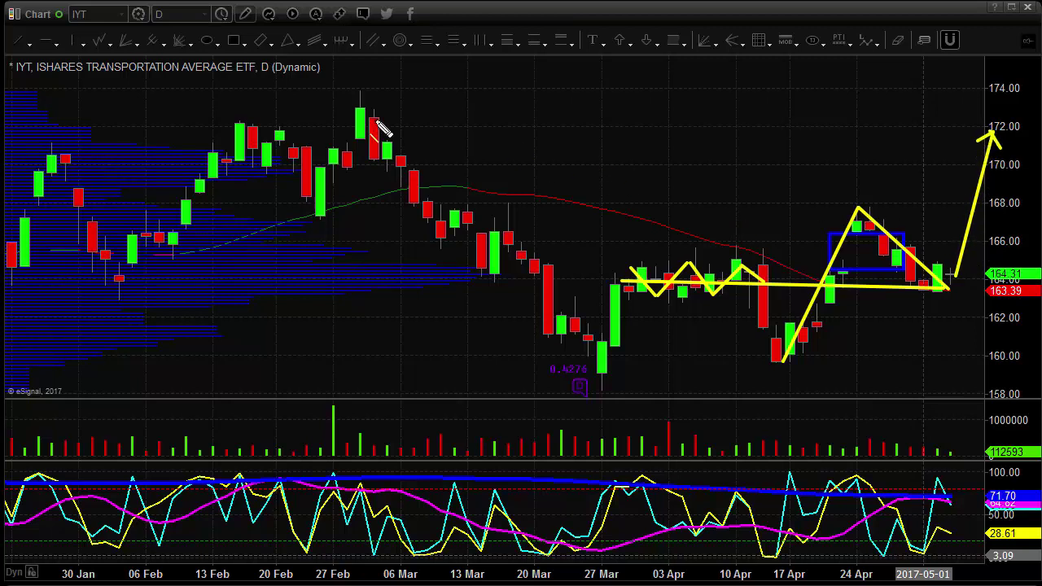
pyautogui.moveTo(232, 126)
pyautogui.mouseDown()
pyautogui.moveTo(416, 127)
pyautogui.moveTo(243, 156)
pyautogui.mouseUp()
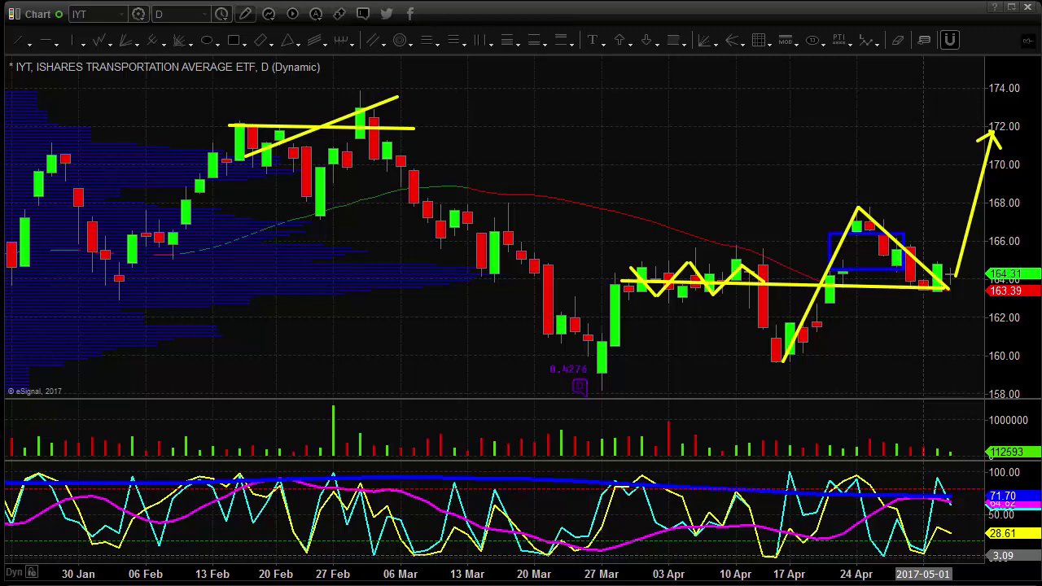
pyautogui.press('Delete')
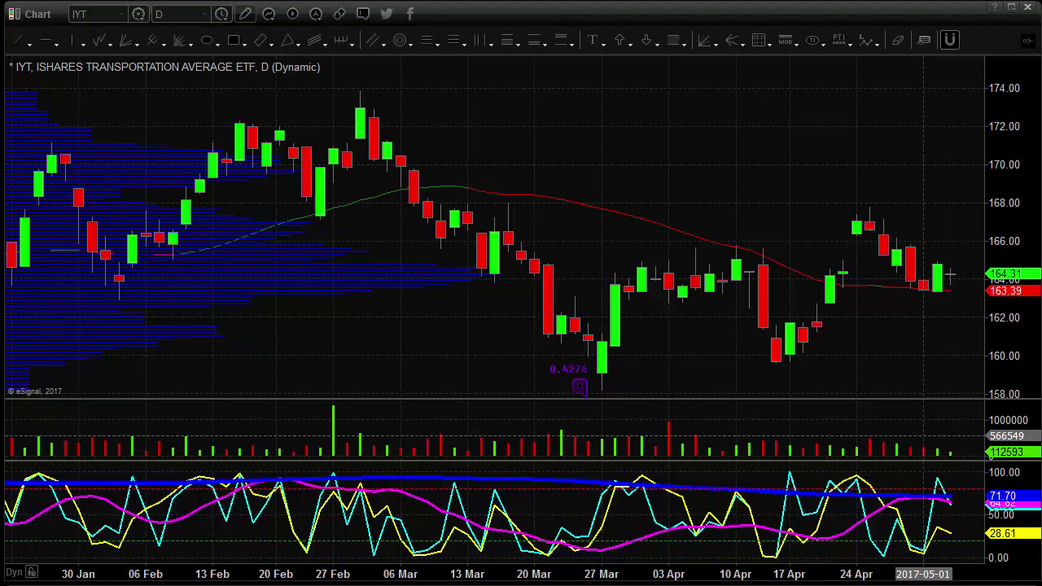
# Load ZB #F T-Bond futures, then GC #F=1 gold, then SI #F=1 silver futures.
pyautogui.write('ZB #F')
pyautogui.press('Return')
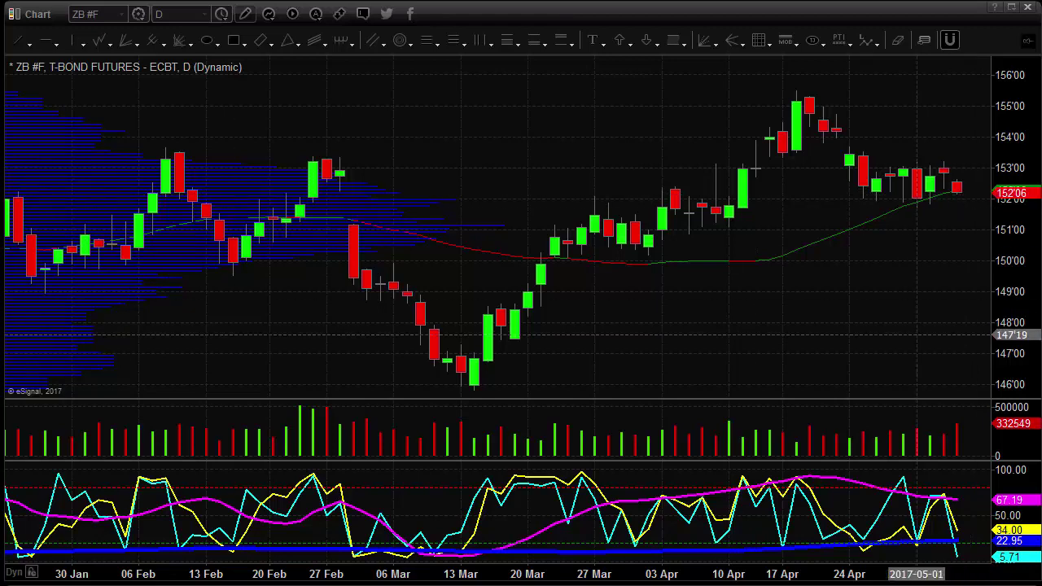
pyautogui.write('GC #F=1')
pyautogui.press('Return')
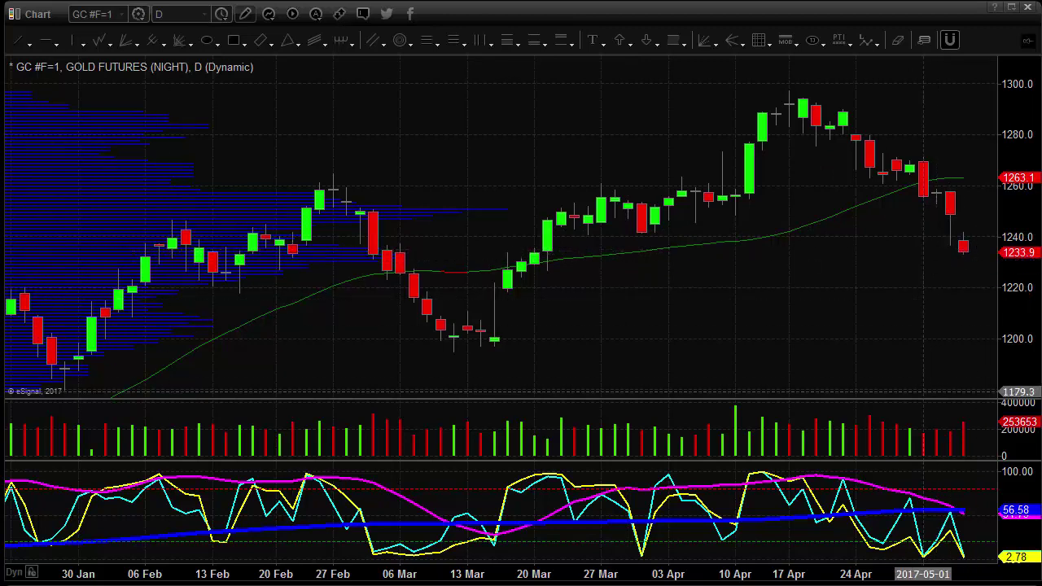
pyautogui.write('SI #F=1')
pyautogui.press('Return')
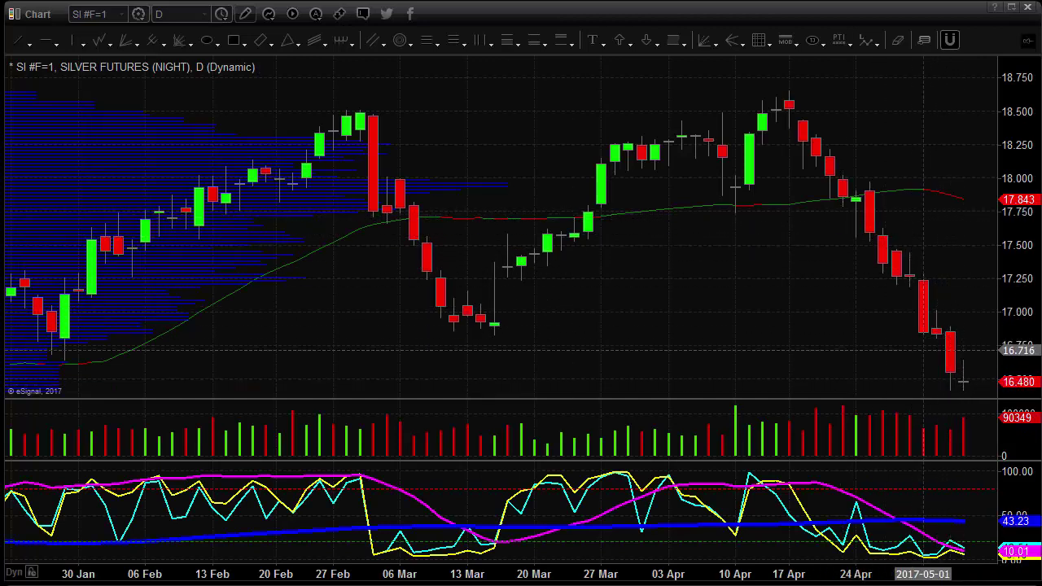
# Load GDX, then switch to UUP, the PowerShares DB US Dollar Index Bullish Fund.
pyautogui.write('GDX')
pyautogui.press('Return')
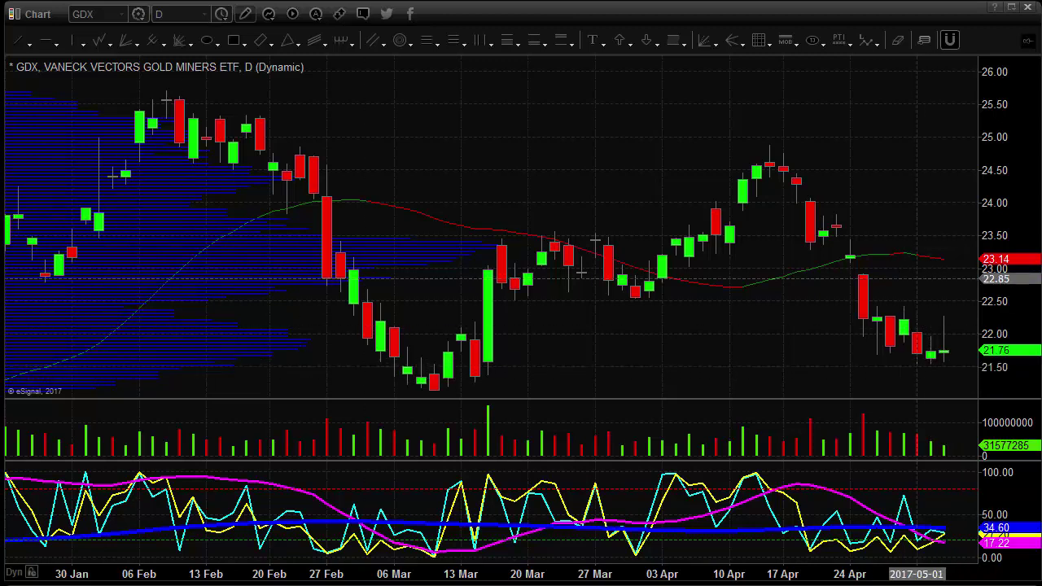
pyautogui.write('UUP')
pyautogui.press('Return')
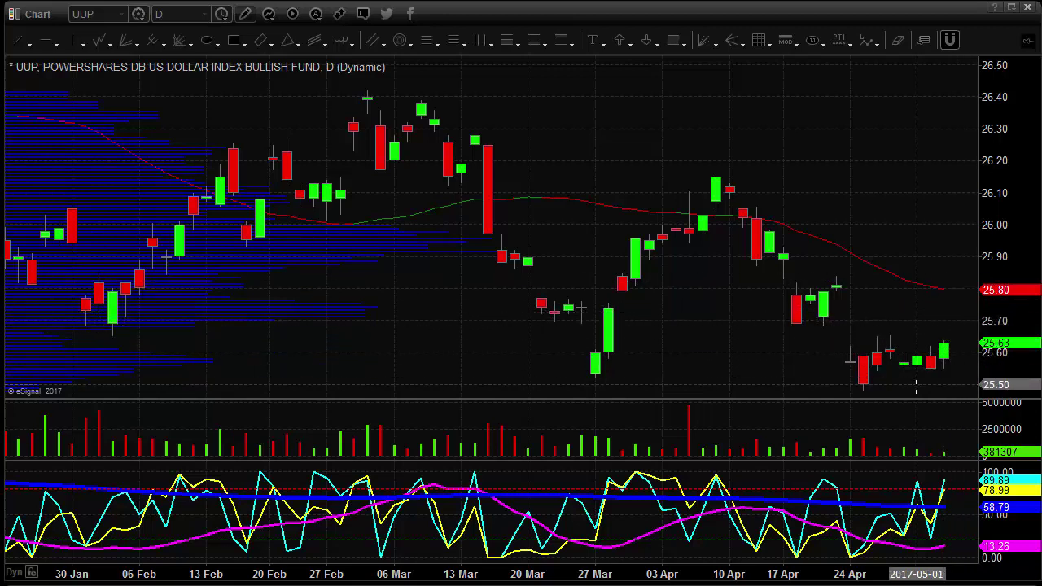
# Zoom the UUP chart out to 2014 and switch it to weekly bars.
pyautogui.moveTo(273, 577); pyautogui.dragTo(759, 577)
pyautogui.moveTo(658, 575); pyautogui.dragTo(698, 577)
pyautogui.click(204, 14)
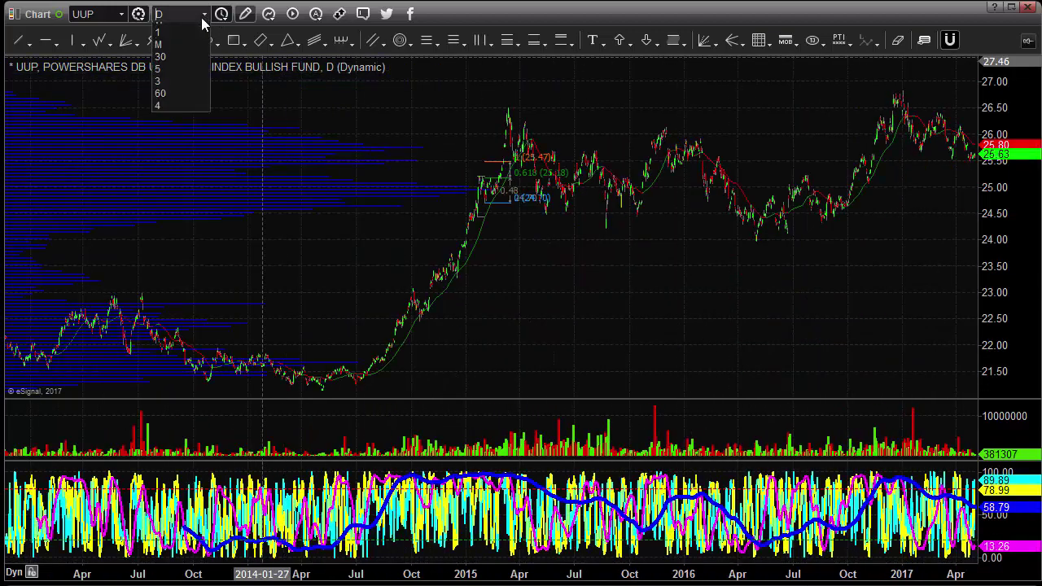
pyautogui.click(199, 49)
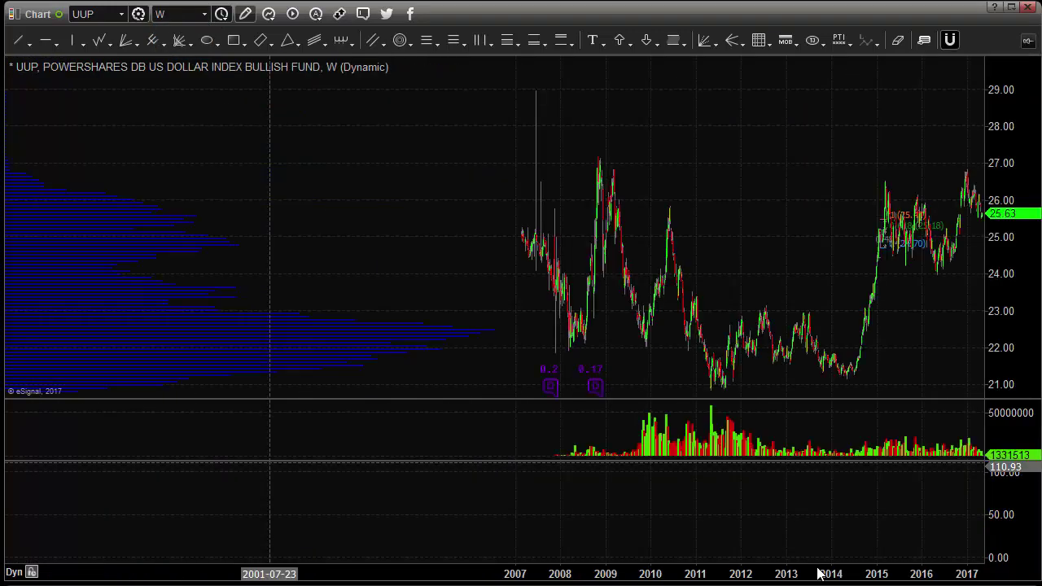
# Delete the small drawing near the 2015 candles and frame the recent years.
pyautogui.scroll(3, 487, 482)
pyautogui.click(670, 190)
pyautogui.press('Delete')
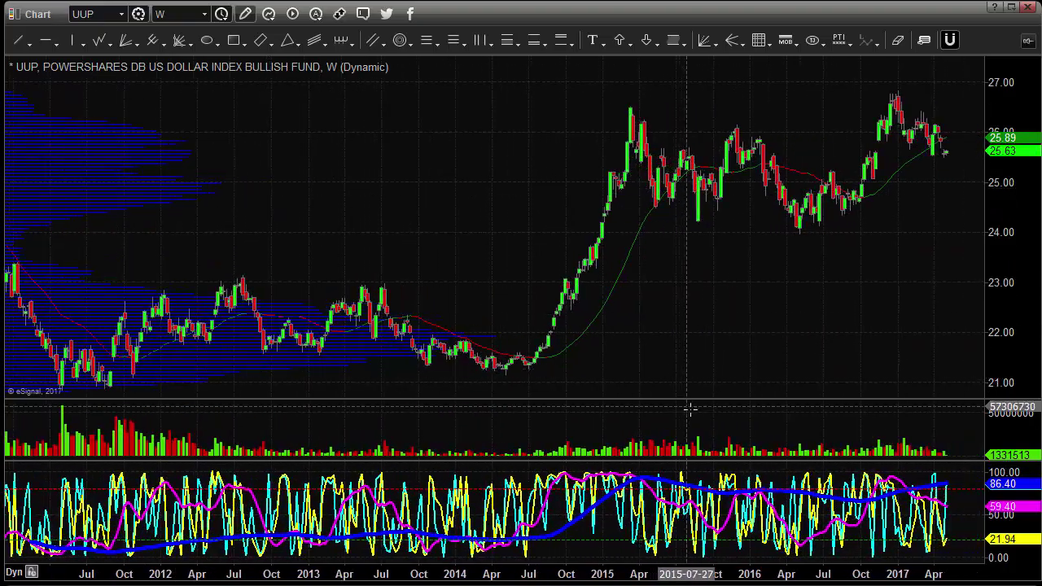
pyautogui.scroll(3, 537, 546)
pyautogui.scroll(1, 538, 545)
pyautogui.moveTo(600, 368); pyautogui.dragTo(554, 347)
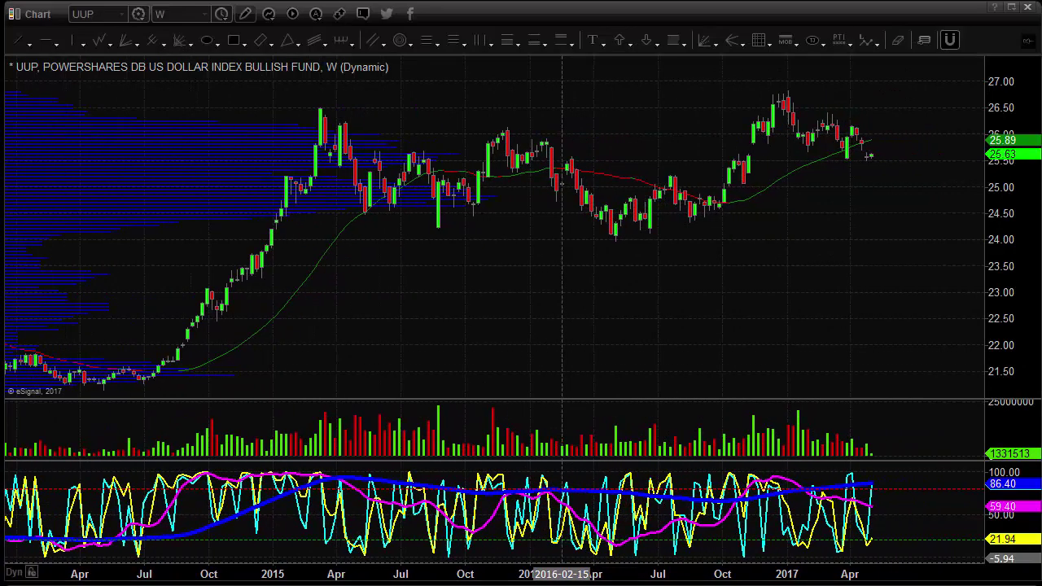
pyautogui.moveTo(140, 379)
pyautogui.mouseDown()
pyautogui.moveTo(324, 113)
pyautogui.moveTo(664, 172)
pyautogui.mouseUp()
pyautogui.moveTo(287, 201)
pyautogui.mouseDown()
pyautogui.moveTo(407, 232)
pyautogui.moveTo(658, 251)
pyautogui.mouseUp()
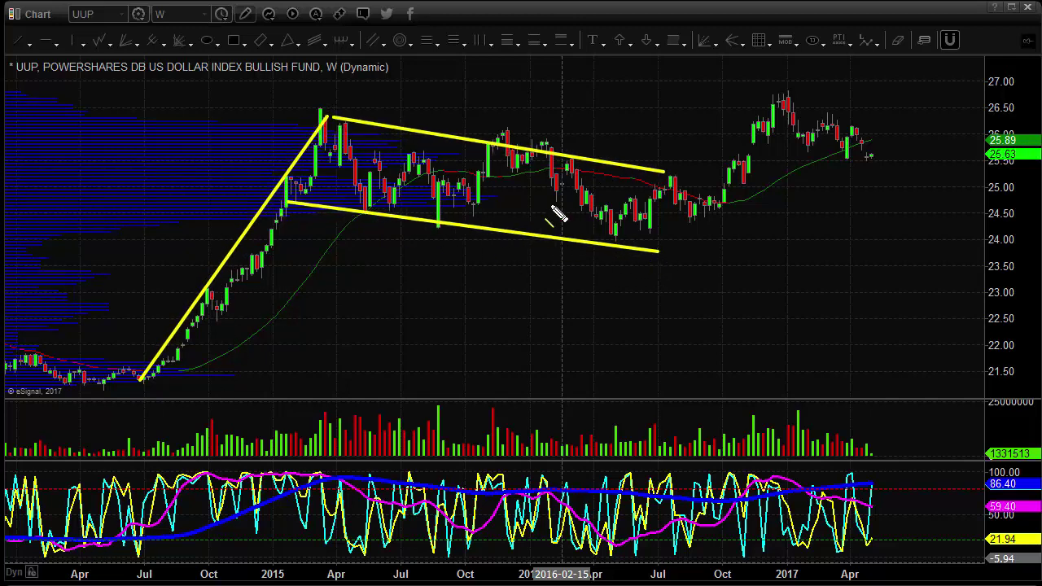
pyautogui.moveTo(687, 215)
pyautogui.mouseDown()
pyautogui.moveTo(774, 90)
pyautogui.moveTo(866, 132)
pyautogui.mouseUp()
pyautogui.moveTo(767, 131)
pyautogui.mouseDown()
pyautogui.moveTo(864, 173)
pyautogui.moveTo(861, 162)
pyautogui.mouseUp()
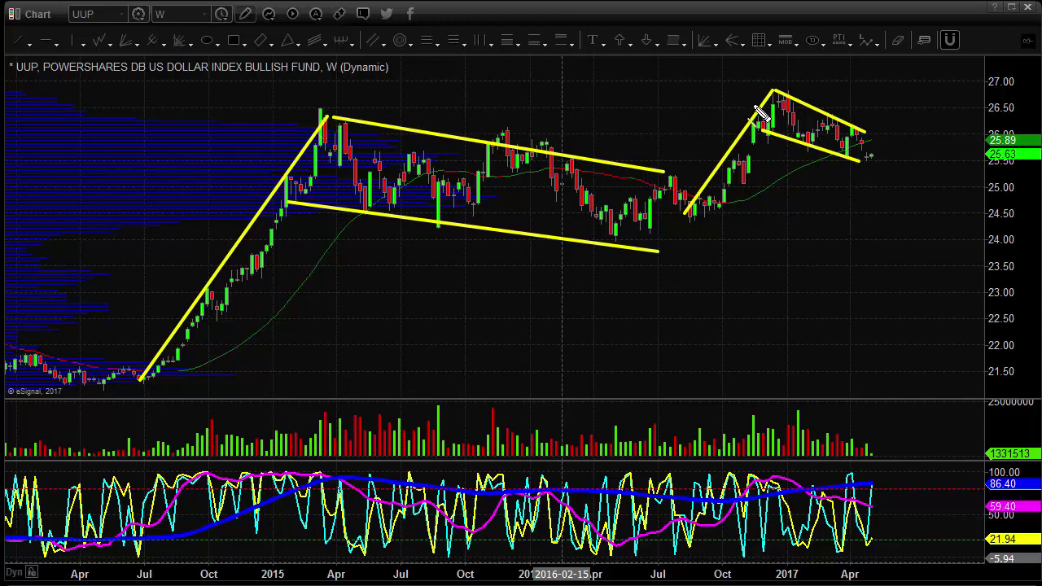
pyautogui.moveTo(872, 156)
pyautogui.mouseDown()
pyautogui.moveTo(932, 81)
pyautogui.moveTo(934, 52)
pyautogui.mouseUp()
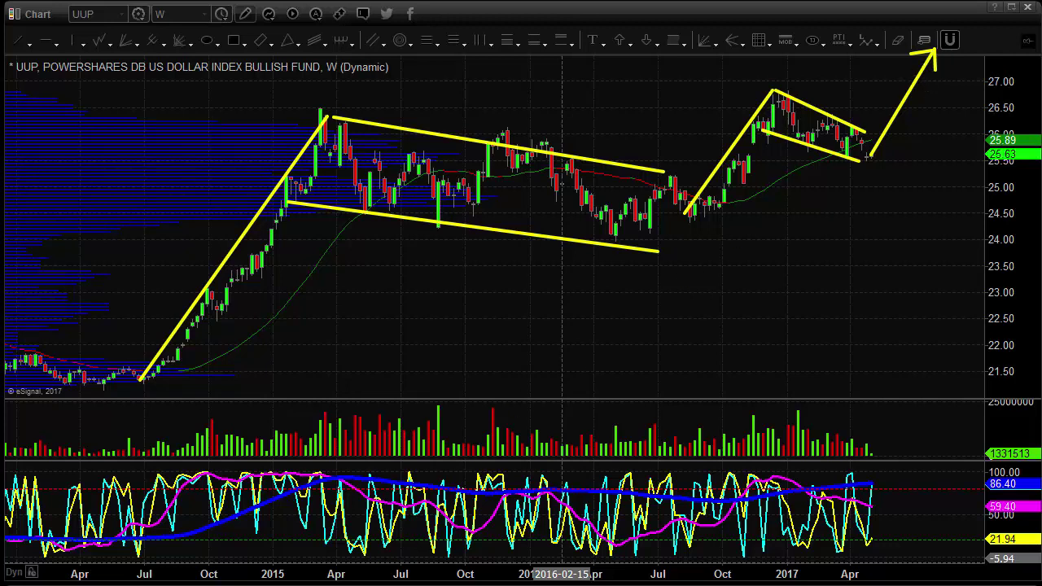
pyautogui.press('Delete')
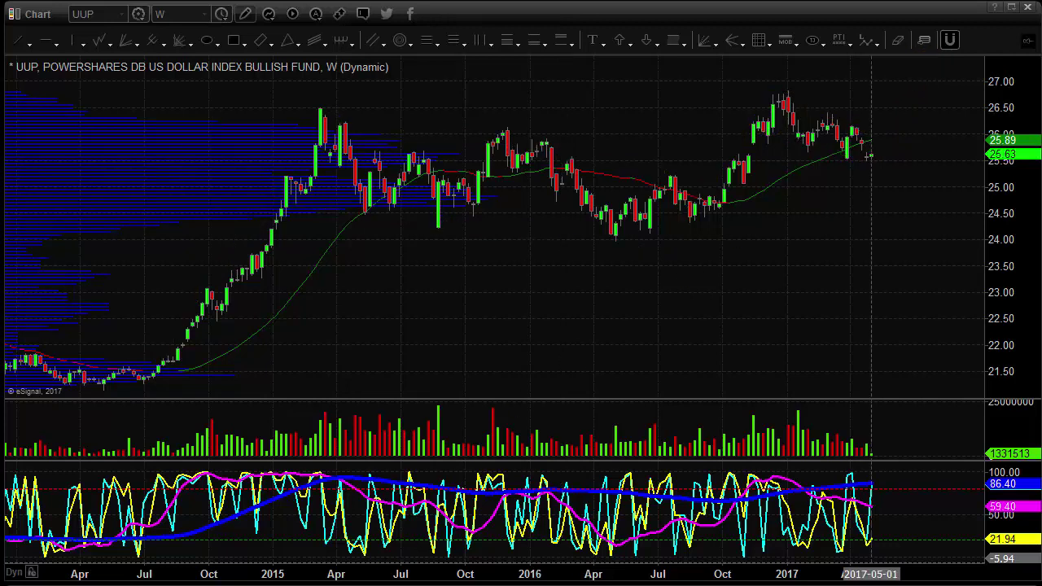
# Load CL #F=1 crude futures and box its 2015–2017 range of roughly 28–54.
pyautogui.write('CL #F=1')
pyautogui.press('Return')
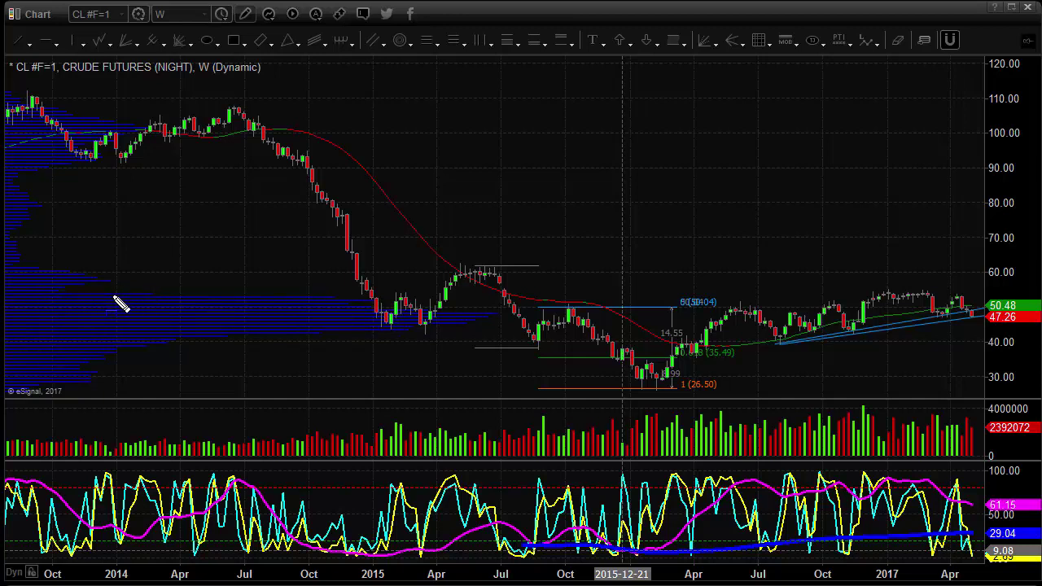
pyautogui.moveTo(361, 298); pyautogui.dragTo(1029, 396)
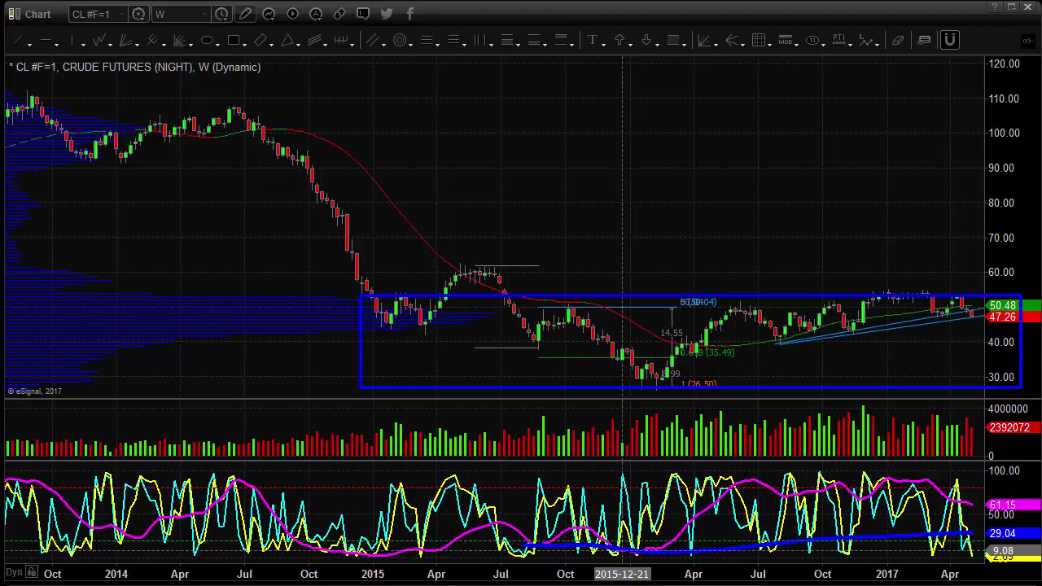
# Delete the crude range box, zoom to recent months and leave space after the last bar.
pyautogui.press('Delete')
pyautogui.moveTo(892, 574); pyautogui.dragTo(651, 574)
pyautogui.moveTo(762, 348); pyautogui.dragTo(702, 340)
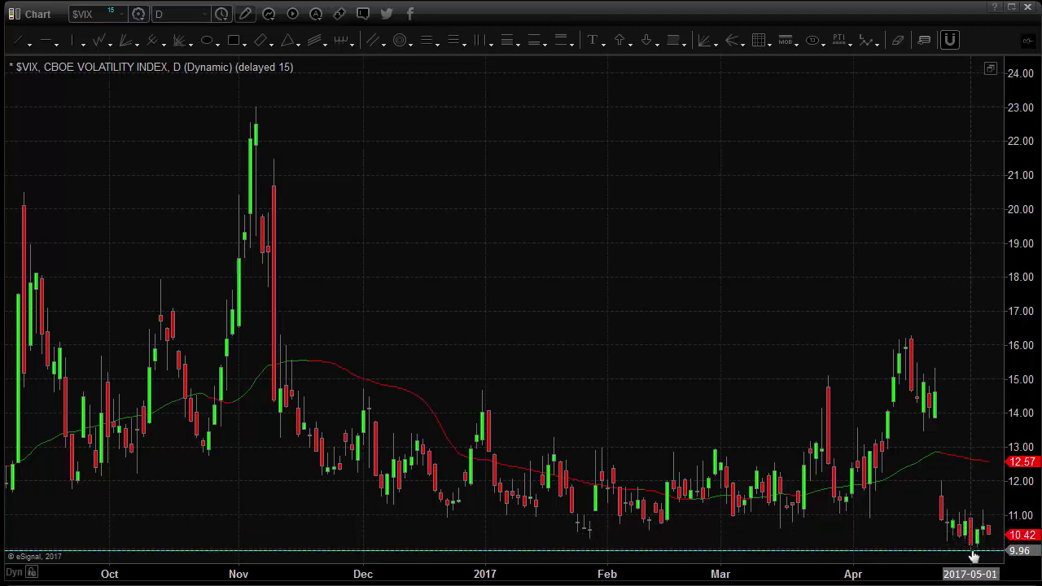
# Select the horizontal line near 10.00 and switch the chart to monthly bars.
pyautogui.click(920, 552)
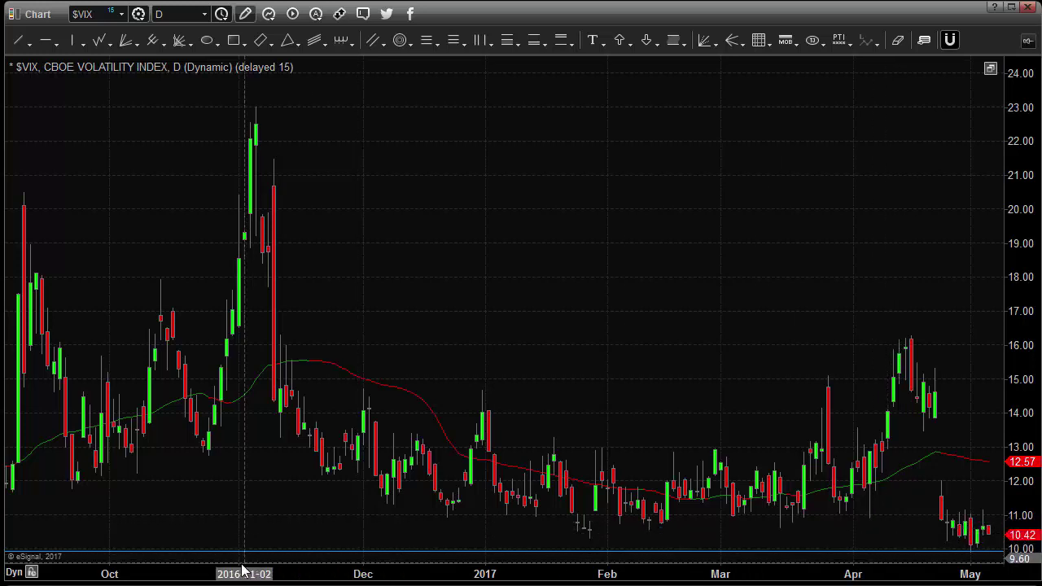
pyautogui.click(204, 15)
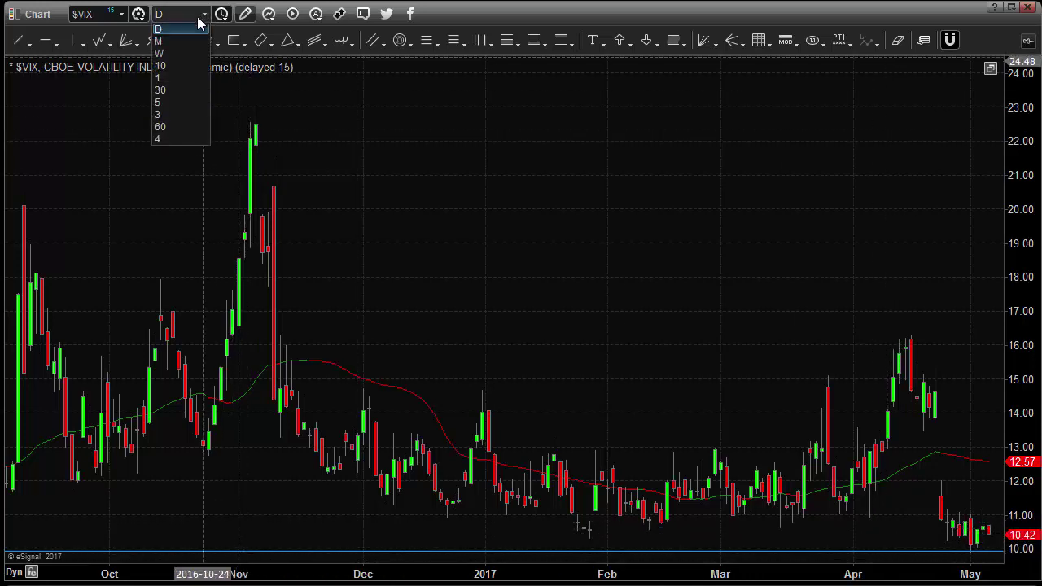
pyautogui.click(172, 41)
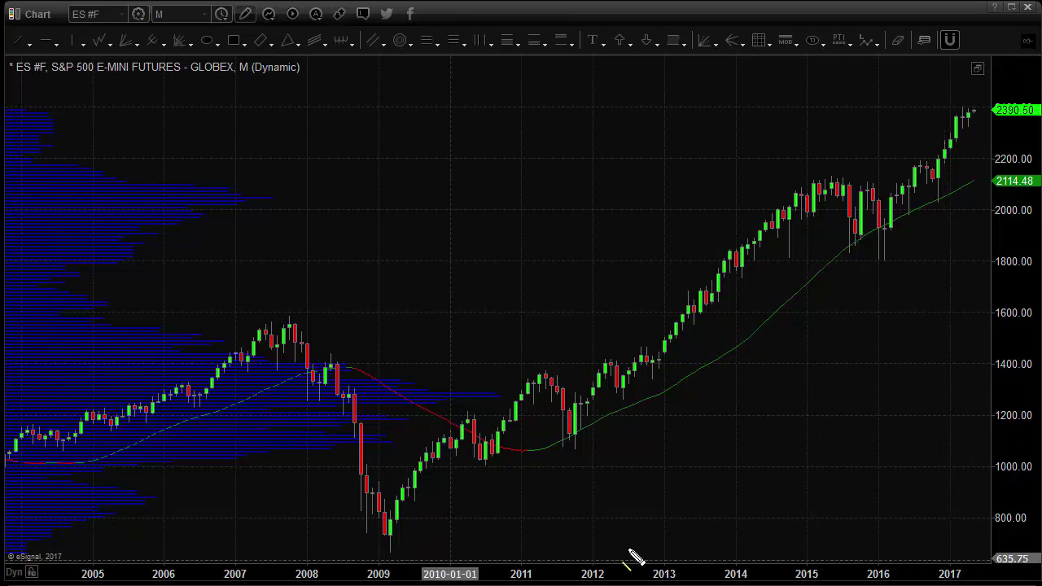
pyautogui.moveTo(977, 109); pyautogui.dragTo(981, 81)
pyautogui.moveTo(950, 148)
pyautogui.mouseDown()
pyautogui.moveTo(956, 120)
pyautogui.moveTo(982, 92)
pyautogui.mouseUp()
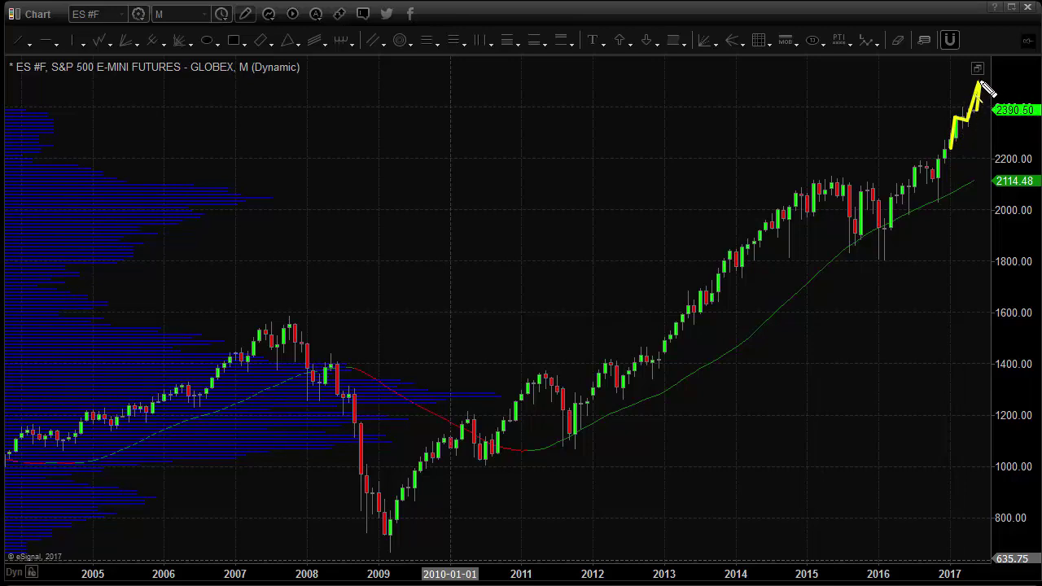
pyautogui.moveTo(981, 85)
pyautogui.mouseDown()
pyautogui.moveTo(981, 127)
pyautogui.moveTo(992, 106)
pyautogui.moveTo(1009, 193)
pyautogui.moveTo(1025, 178)
pyautogui.moveTo(1035, 324)
pyautogui.moveTo(1027, 354)
pyautogui.mouseUp()
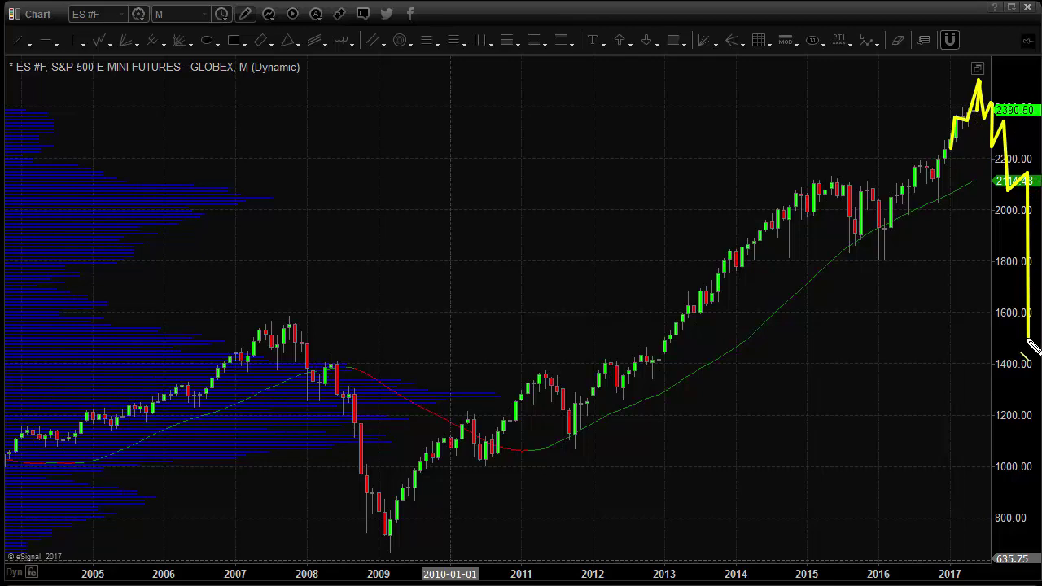
pyautogui.press('Escape')
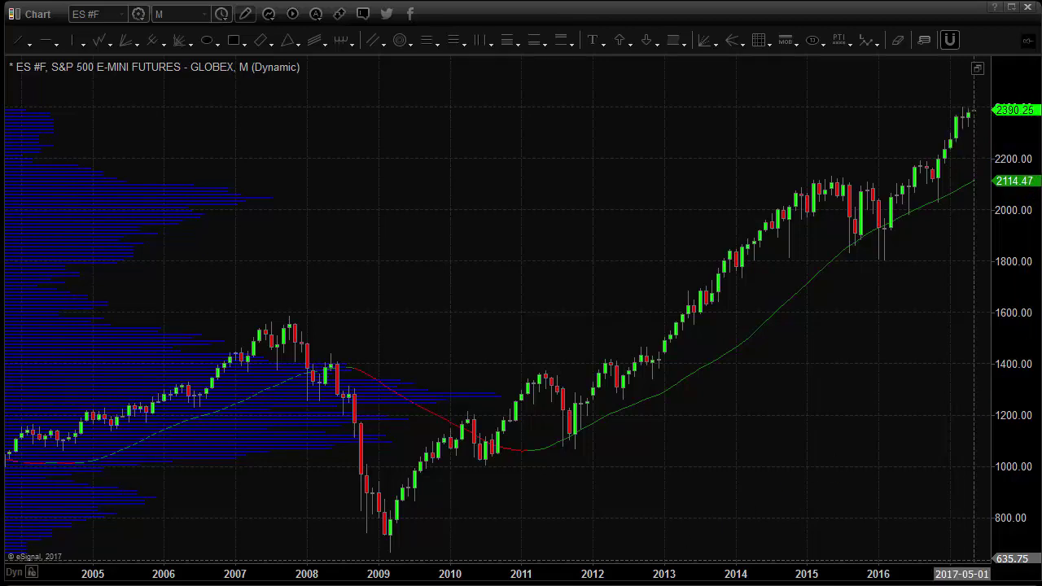